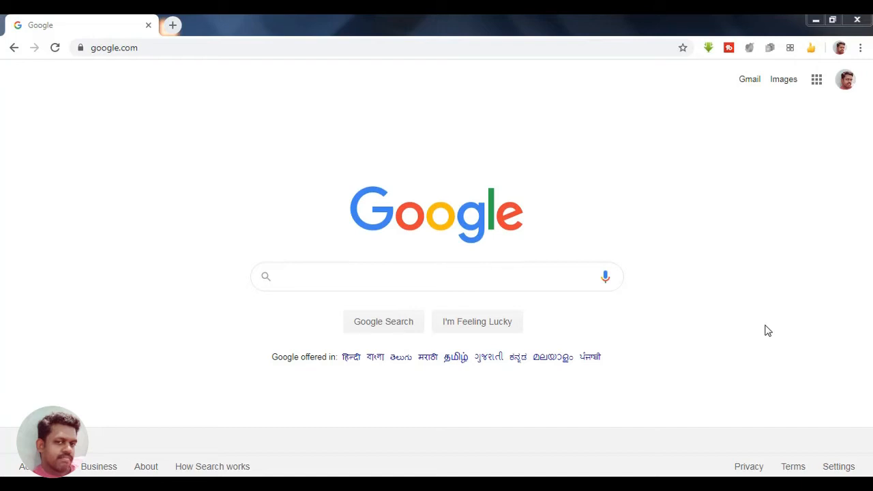
Step: Search Google for "share to classroom" and highlight part of the first result's description
left_click(382, 278)
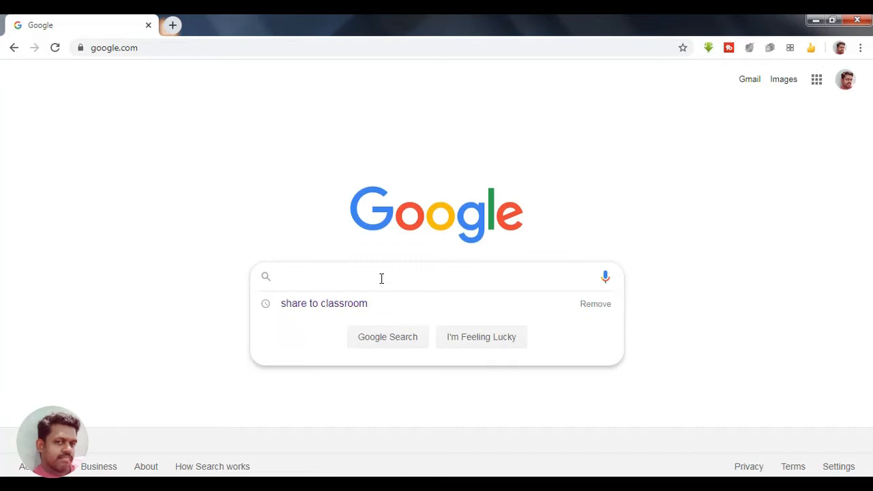
left_click(343, 303)
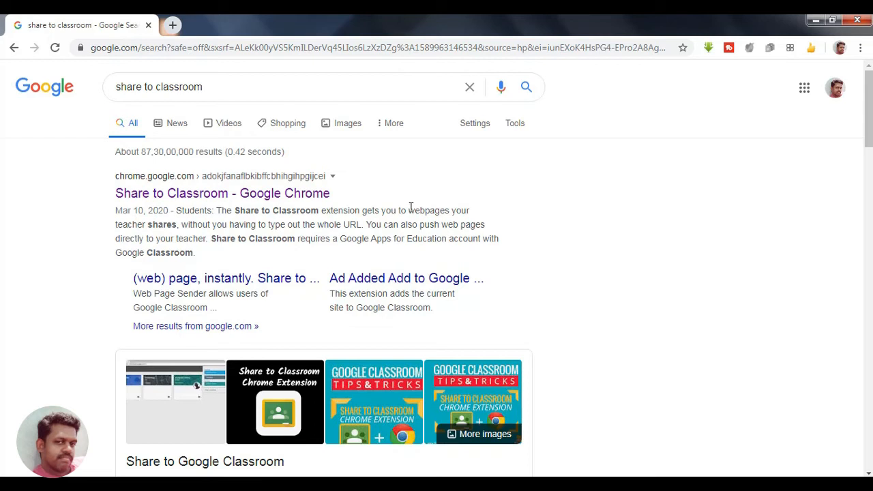
left_click_drag(411, 211, 363, 225)
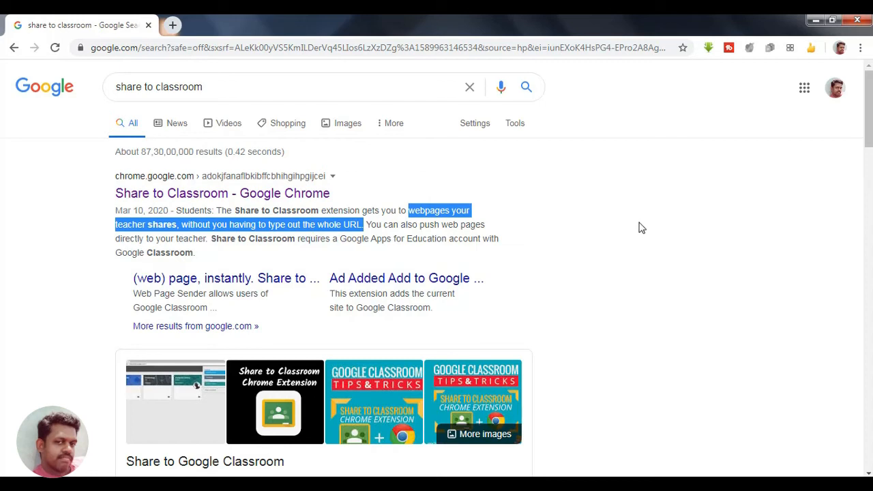
left_click(587, 217)
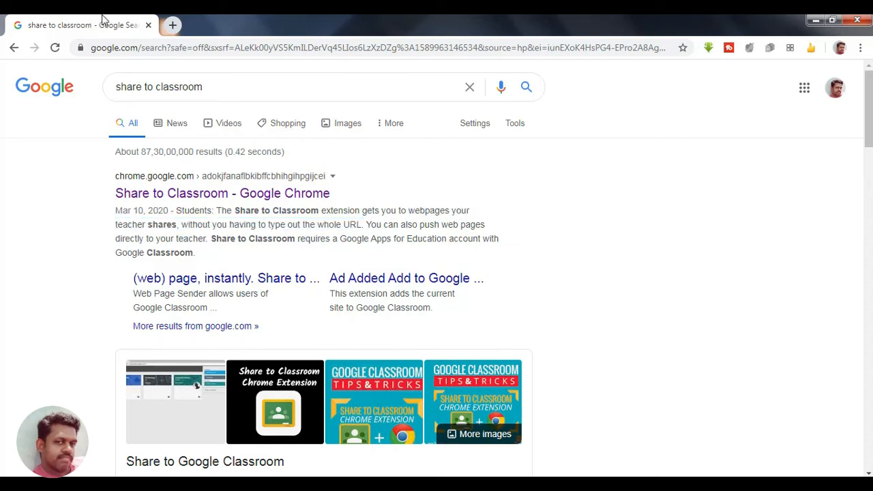
Step: In a new tab, search Google for "python tutorial" and open The Python Tutorial page on docs.python.org
left_click(173, 25)
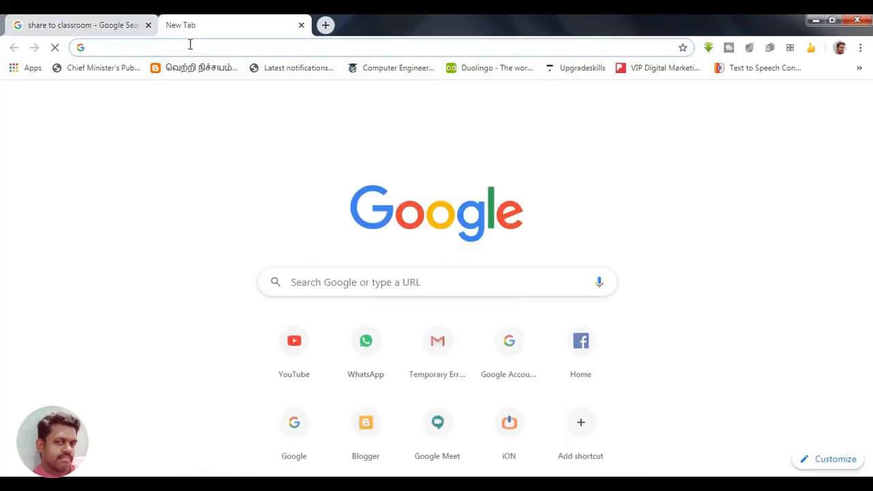
type("googl")
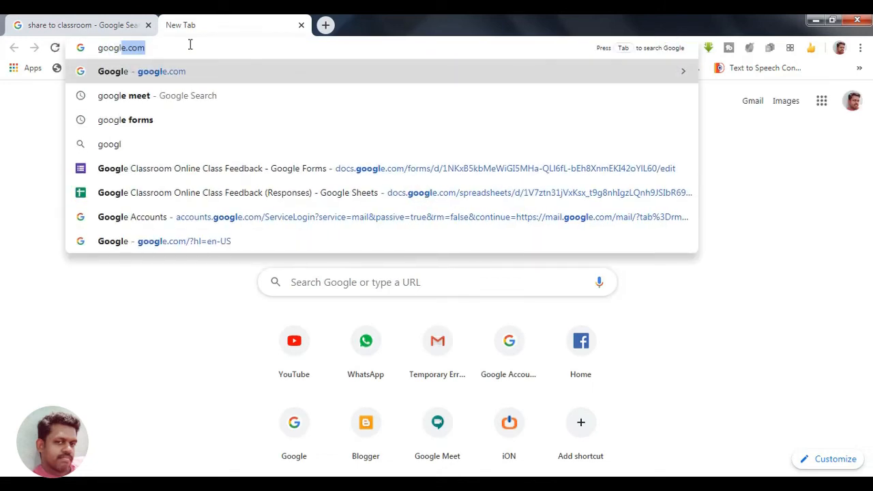
key("Return")
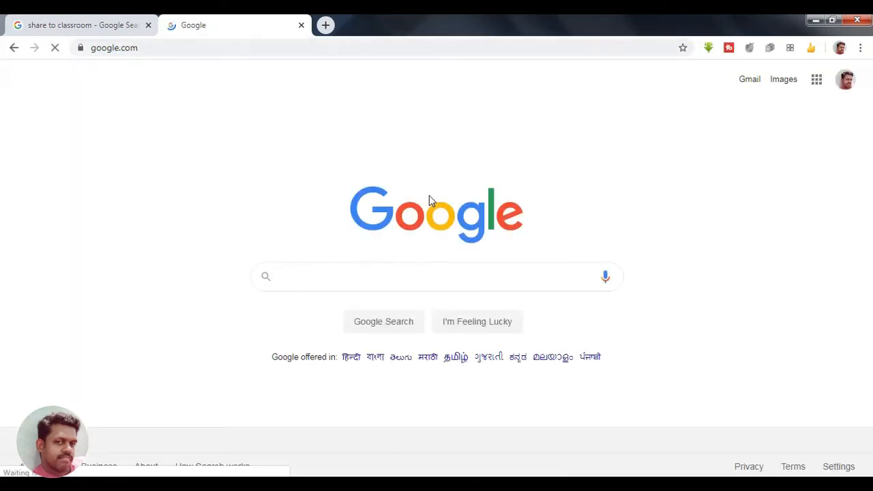
type("python tutori")
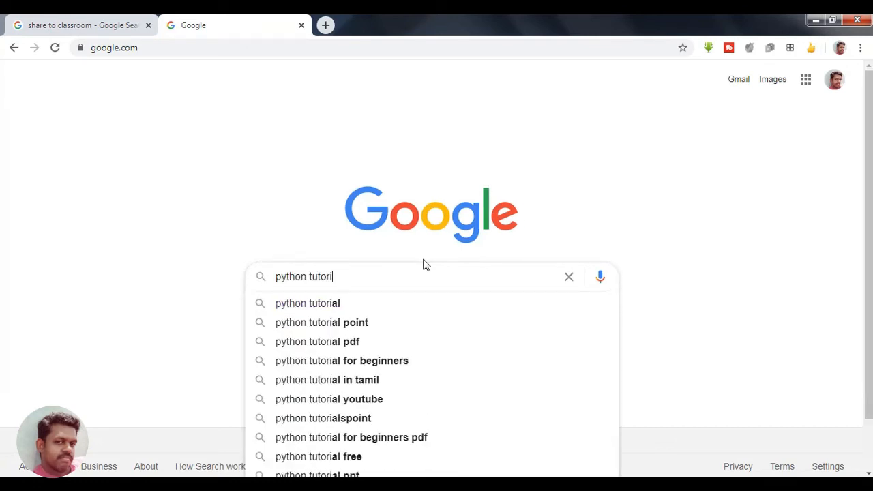
type("al")
key("Return")
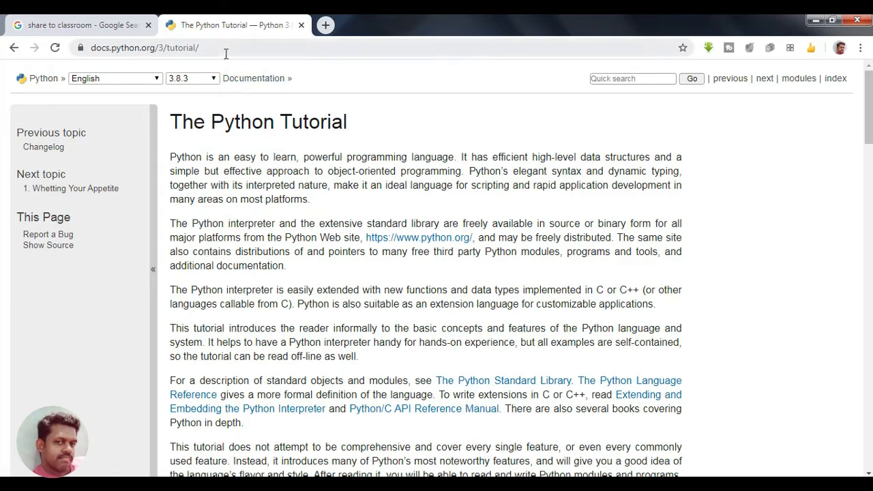
left_click(225, 48)
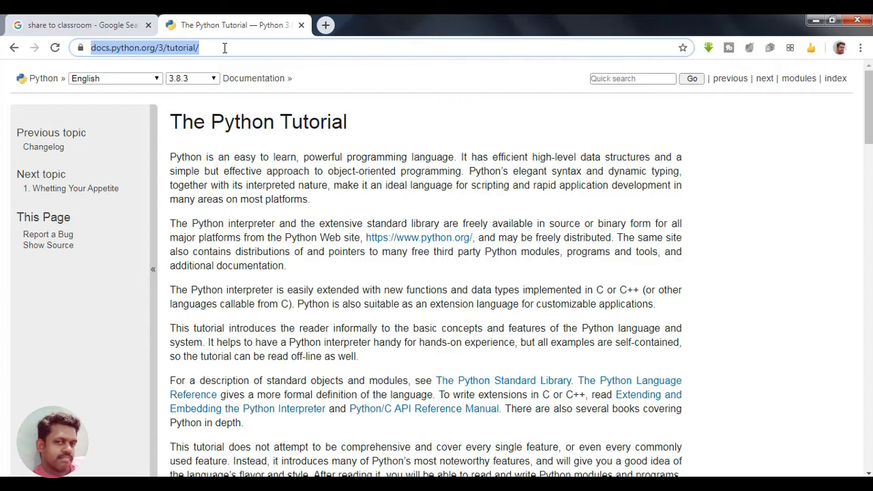
left_click(224, 48)
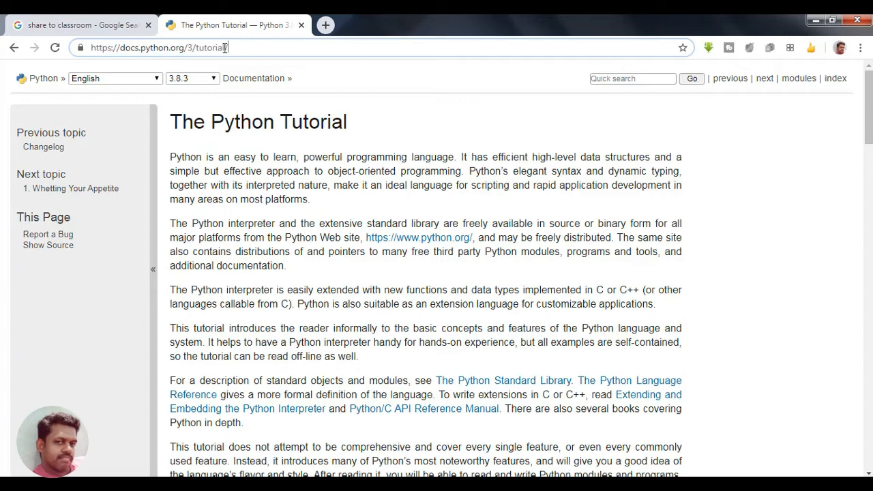
Step: Return to the "share to classroom" search results and open the Share to Classroom extension's Chrome Web Store page
left_click(66, 30)
left_click_drag(116, 194, 350, 195)
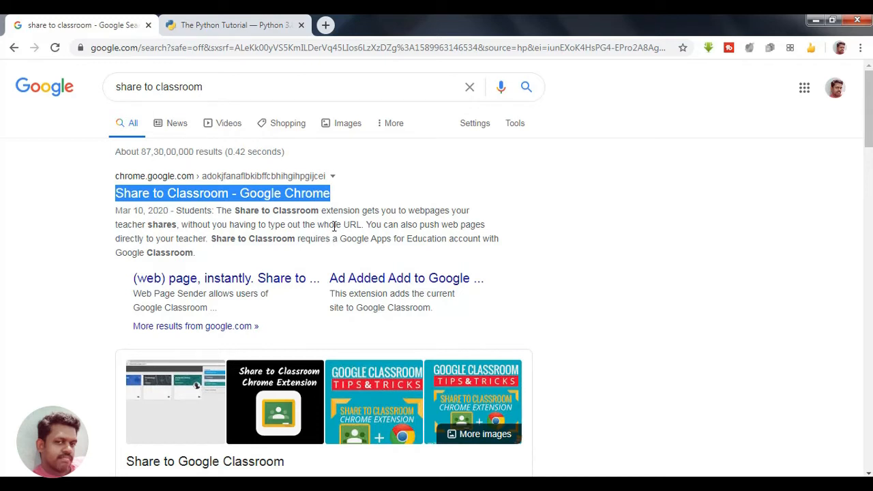
left_click(409, 191)
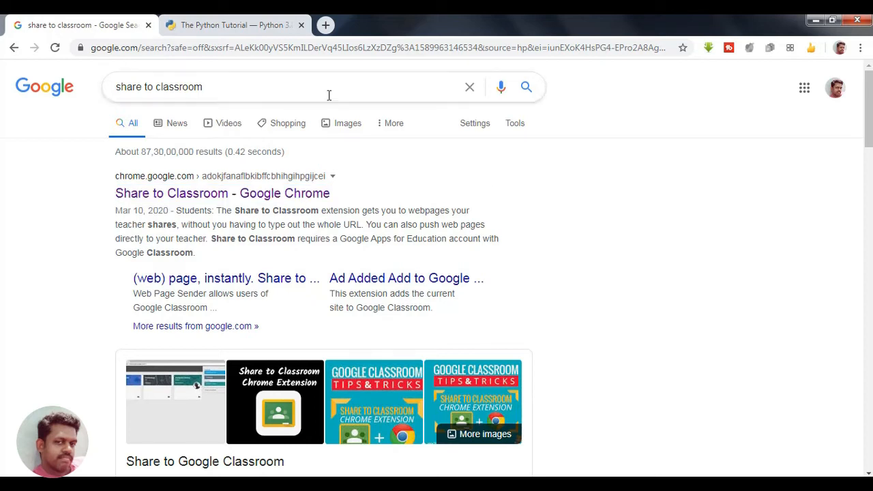
left_click(245, 196)
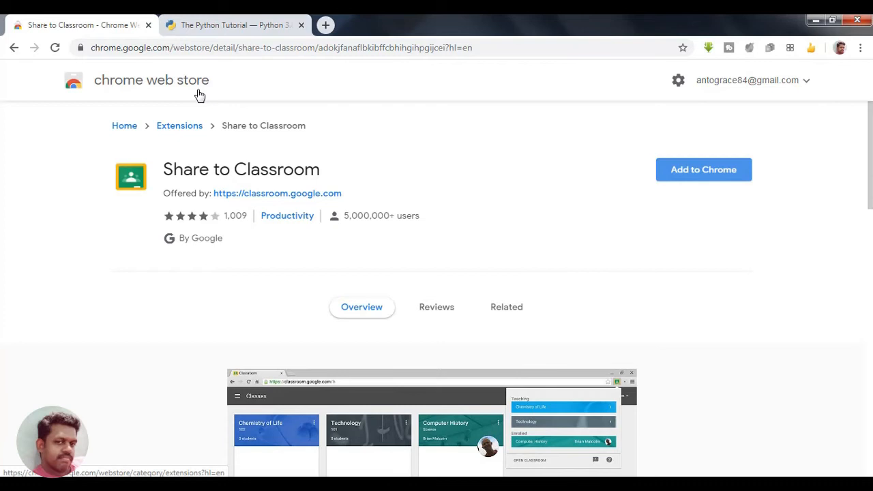
Step: Add the Share to Classroom extension to Chrome and dismiss the installation notice
left_click_drag(166, 170, 343, 154)
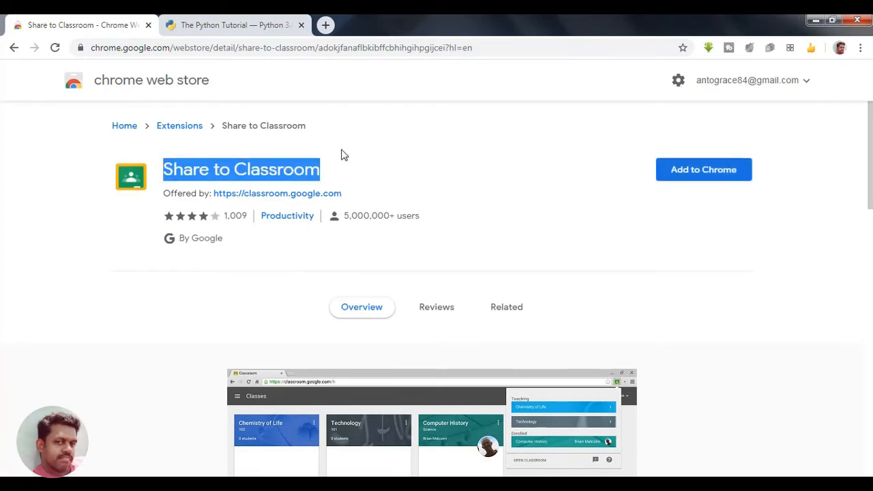
left_click(334, 170)
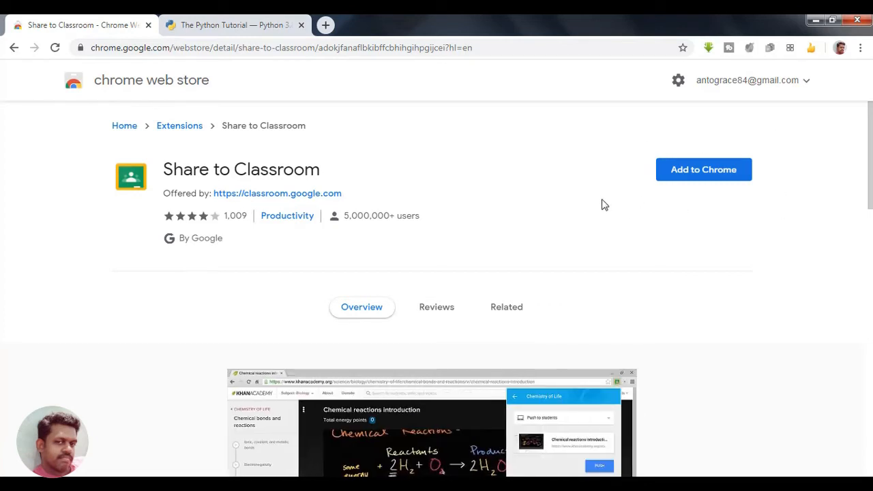
left_click(688, 182)
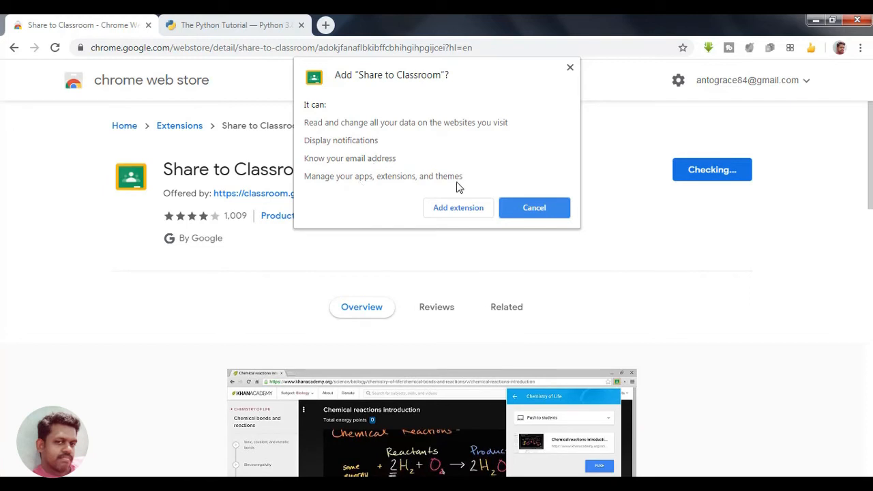
left_click(456, 208)
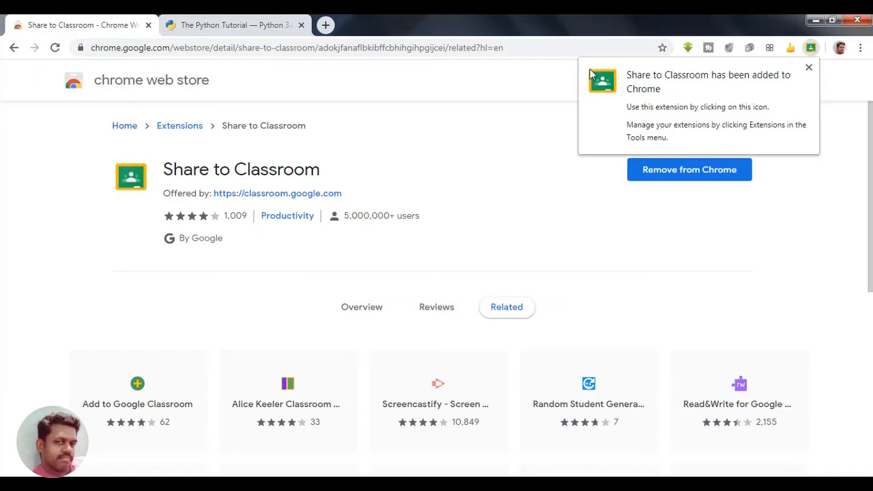
left_click(809, 67)
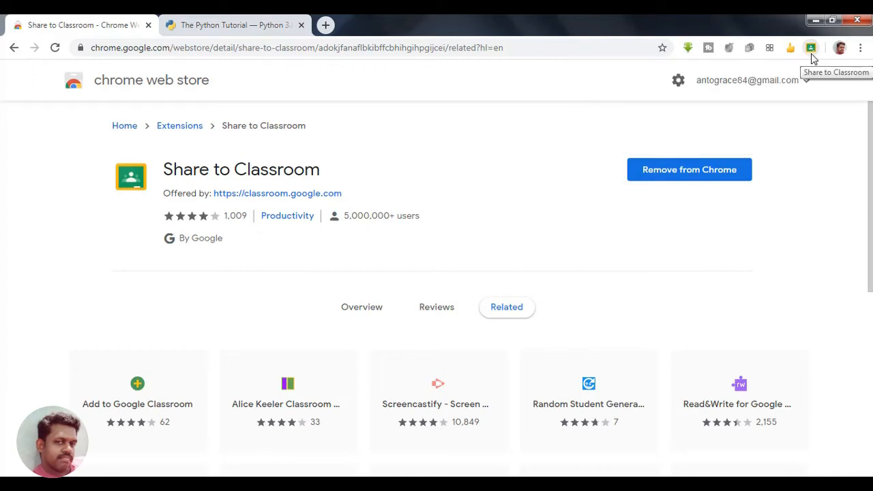
Step: Switch to The Python Tutorial page and open Google Classroom through the Share to Classroom extension
left_click(811, 54)
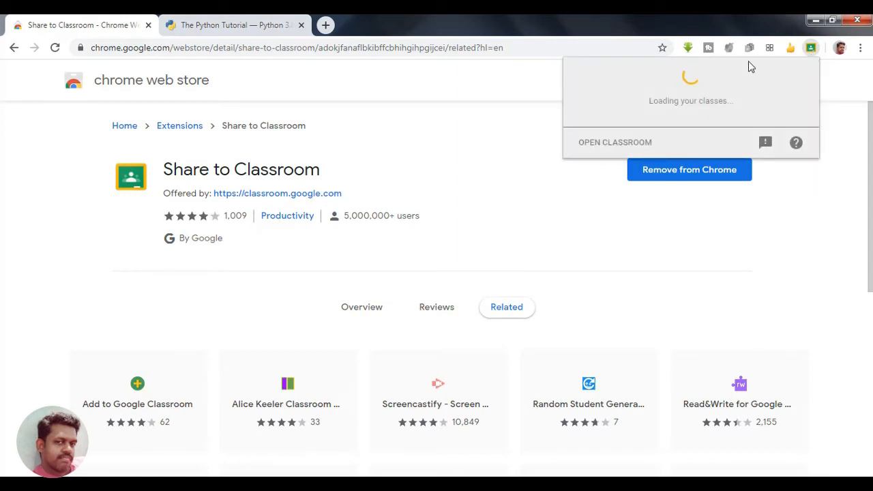
left_click(307, 77)
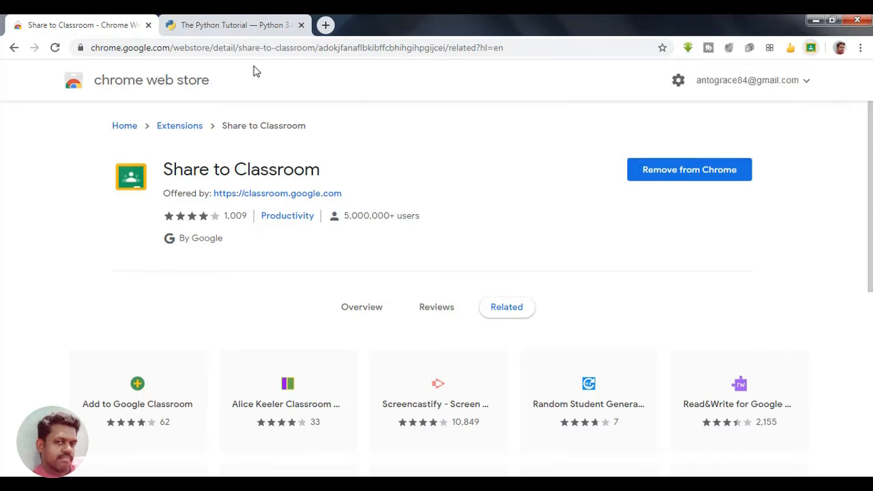
left_click(204, 25)
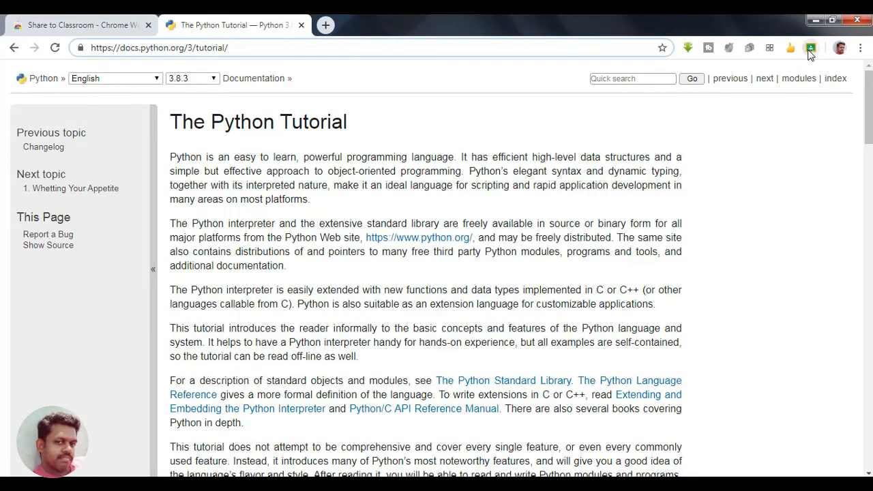
left_click(809, 49)
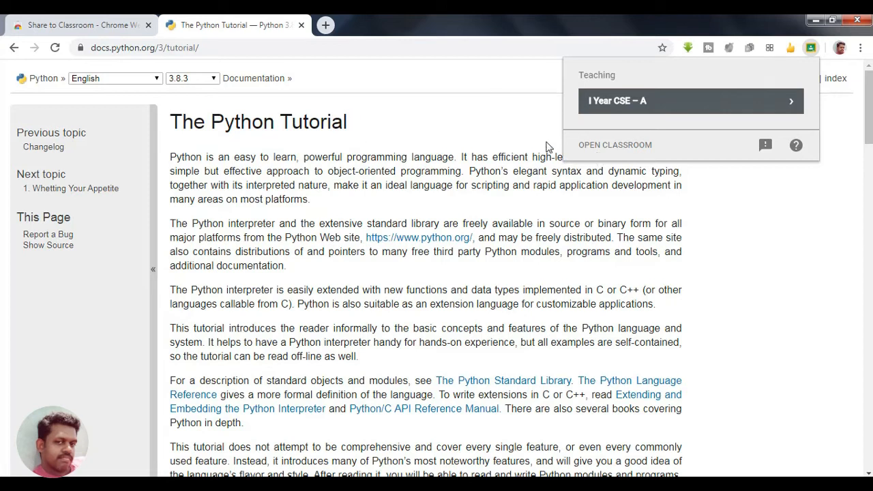
left_click(610, 154)
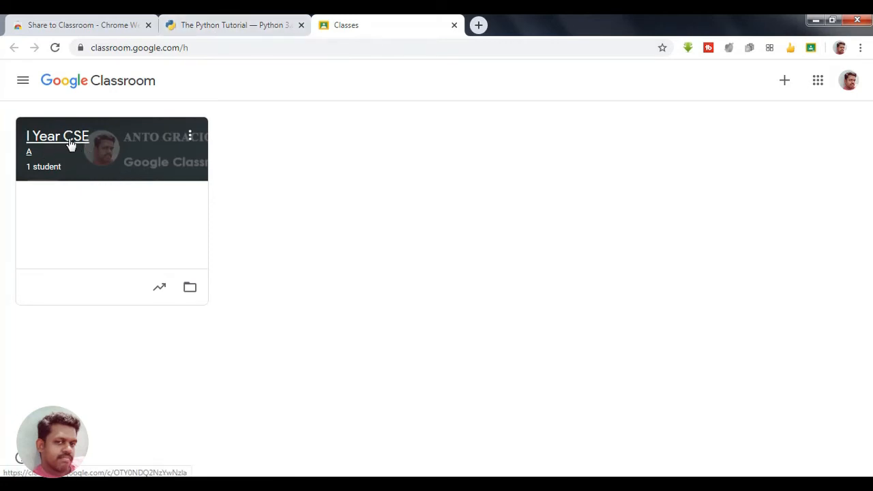
Step: Return to The Python Tutorial page and open the sharing options for I Year CSE – A in the Share to Classroom extension
left_click(238, 28)
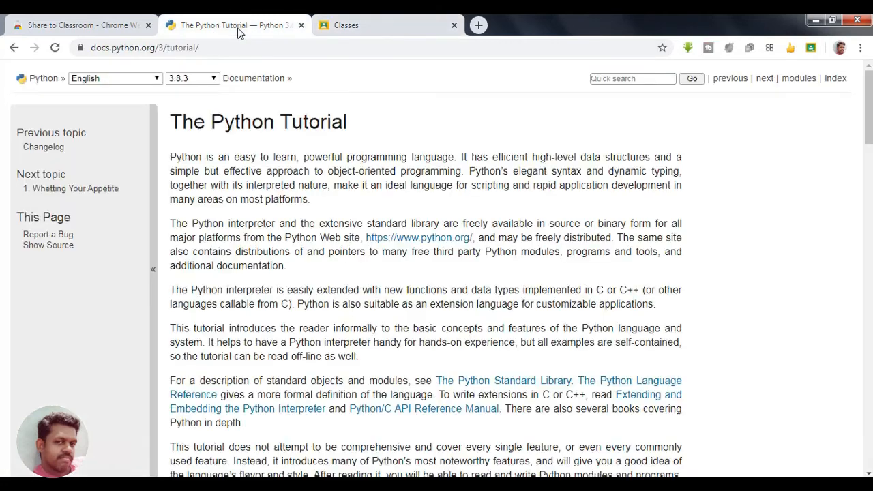
left_click(811, 49)
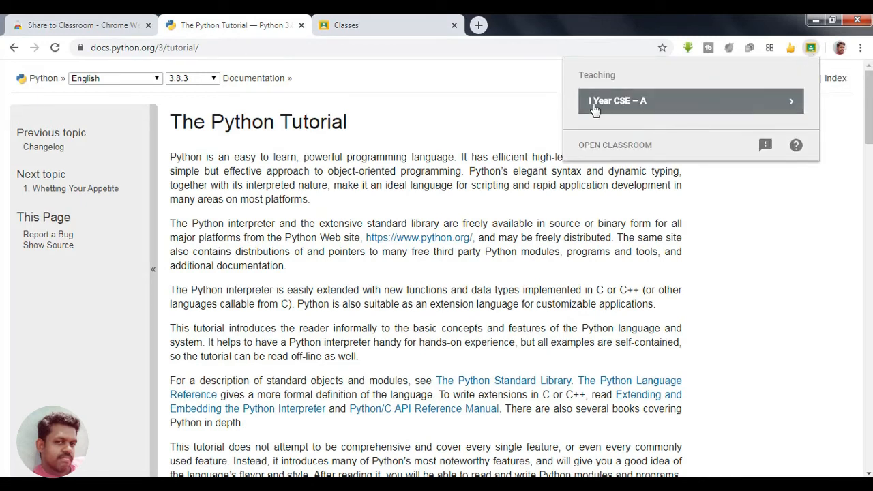
left_click(791, 105)
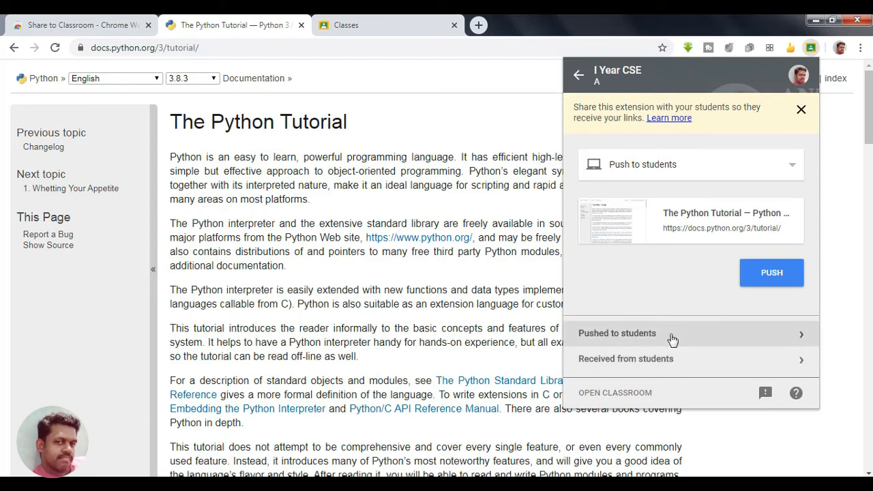
left_click(578, 76)
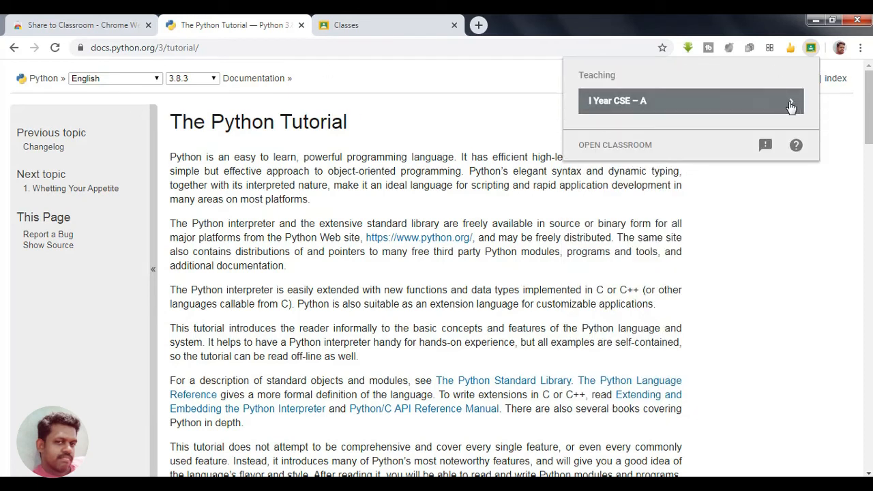
left_click(242, 47)
left_click(242, 47)
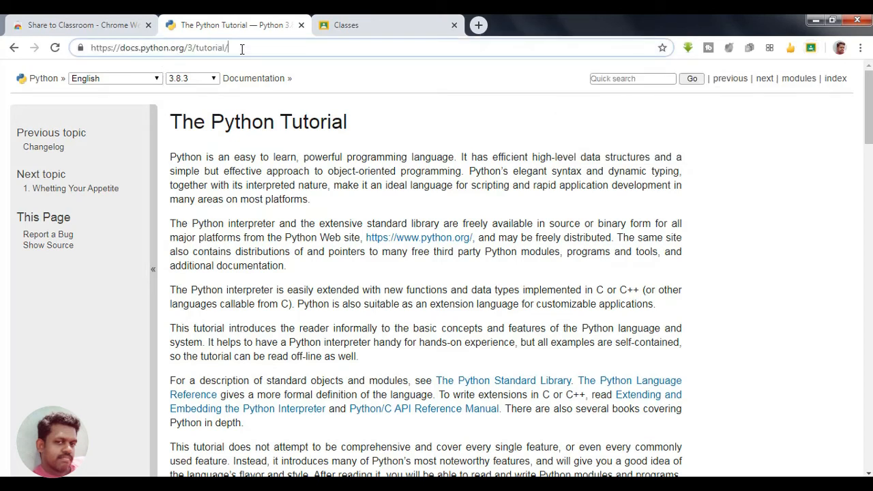
left_click(816, 50)
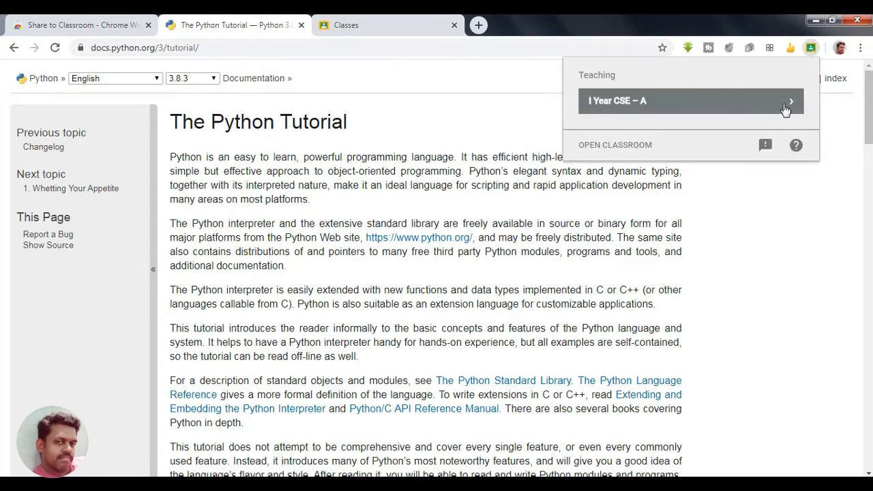
left_click(673, 109)
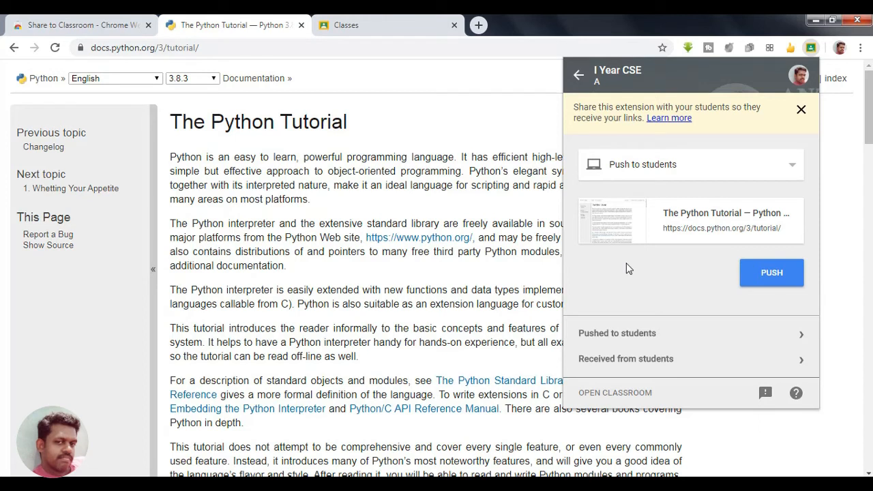
Step: Set the sharing action for The Python Tutorial page to Create assignment for I Year CSE – A
left_click(793, 167)
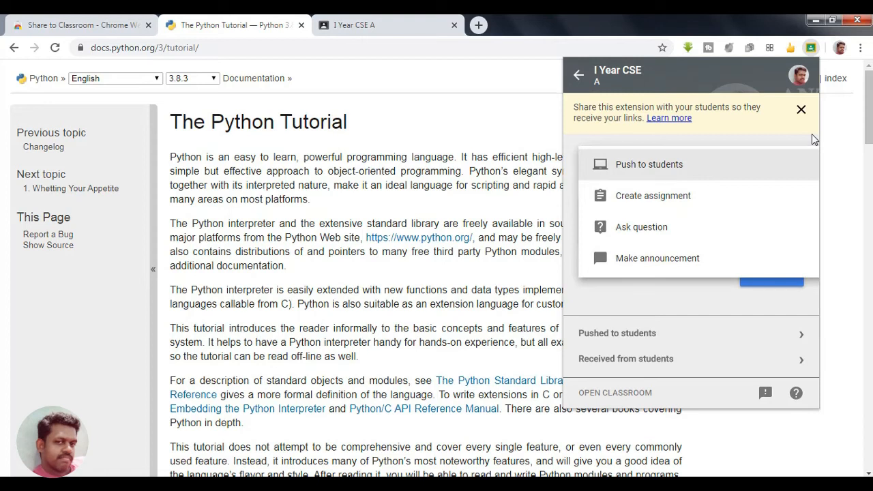
left_click(601, 324)
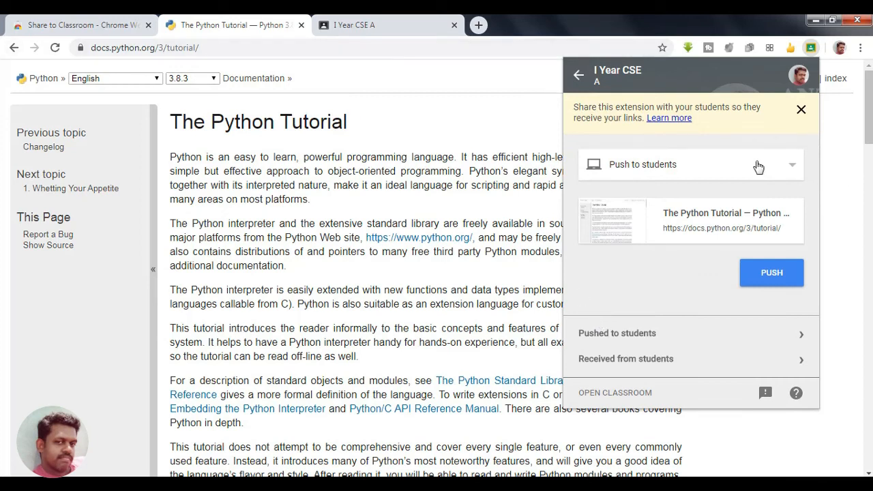
left_click(793, 170)
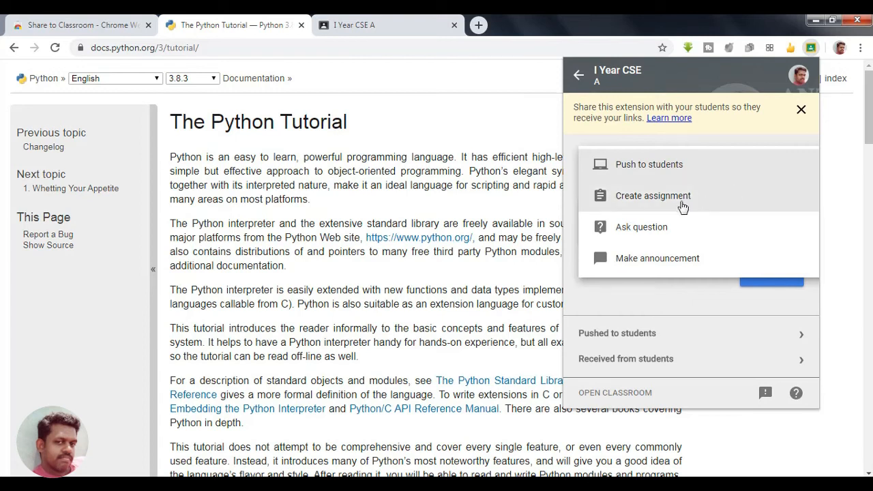
left_click(682, 207)
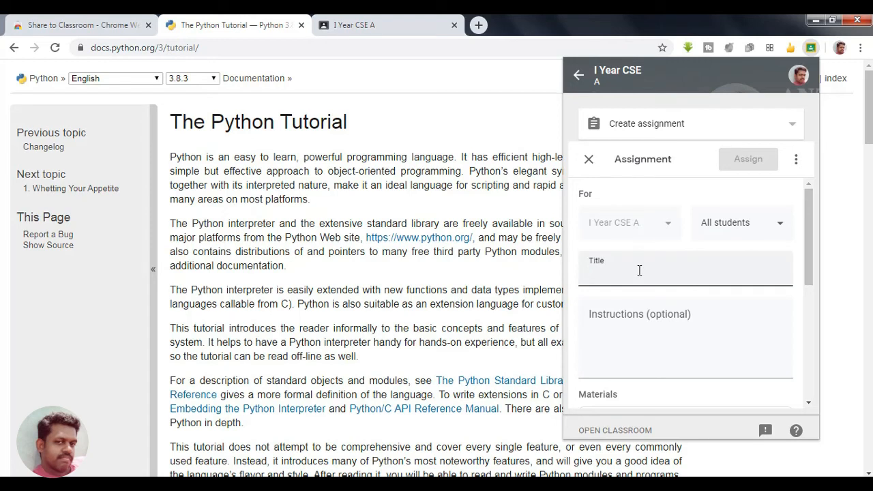
Step: Title the assignment "Write a brief note about python." and set its due date to May 21, 2020
type("Write a brief note about python.")
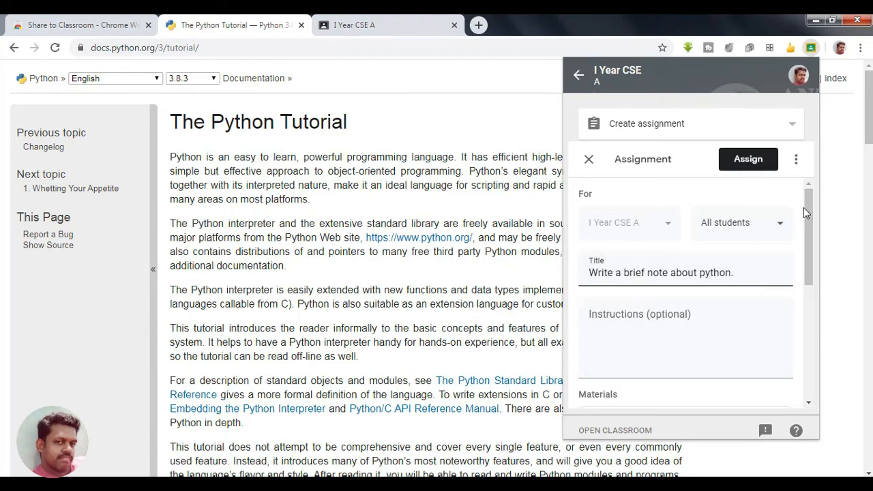
left_click_drag(807, 201, 801, 340)
left_click(781, 308)
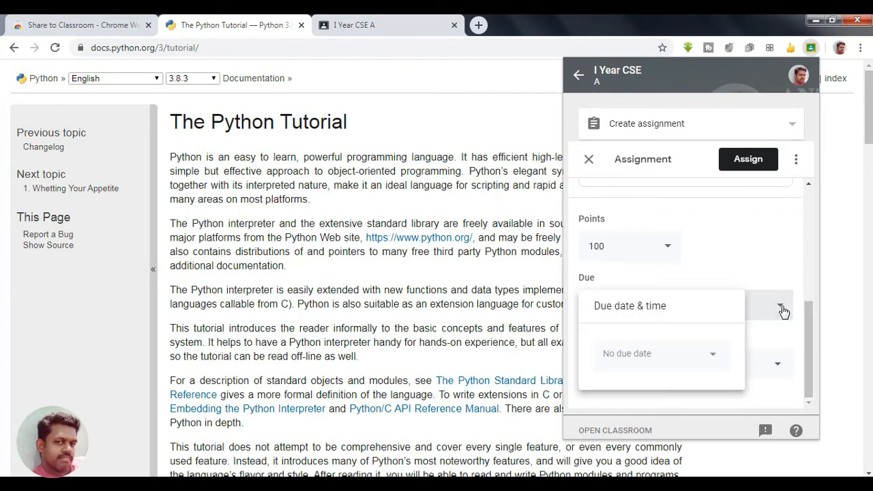
left_click(711, 361)
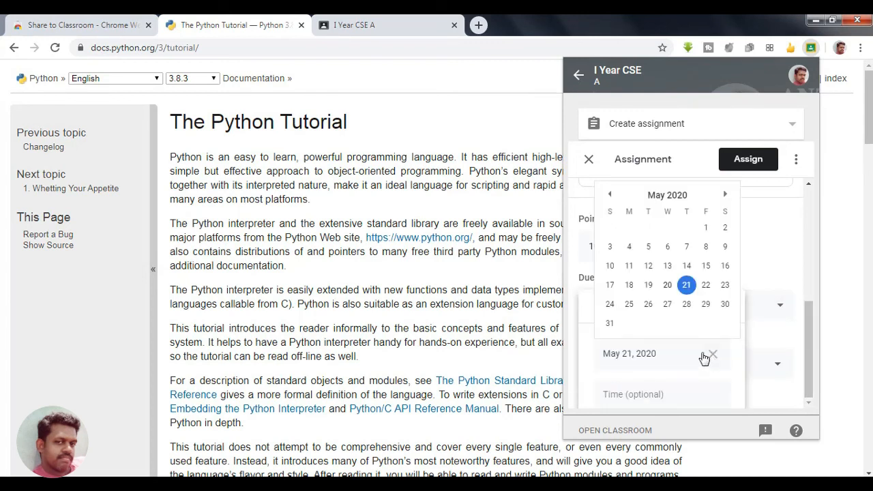
left_click(686, 286)
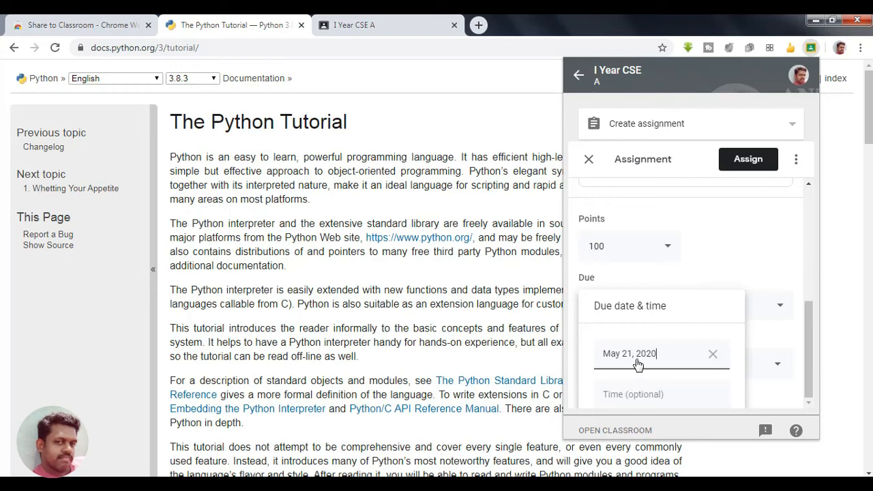
Step: File the assignment under the e-Assignment topic and assign it to the class
left_click(774, 366)
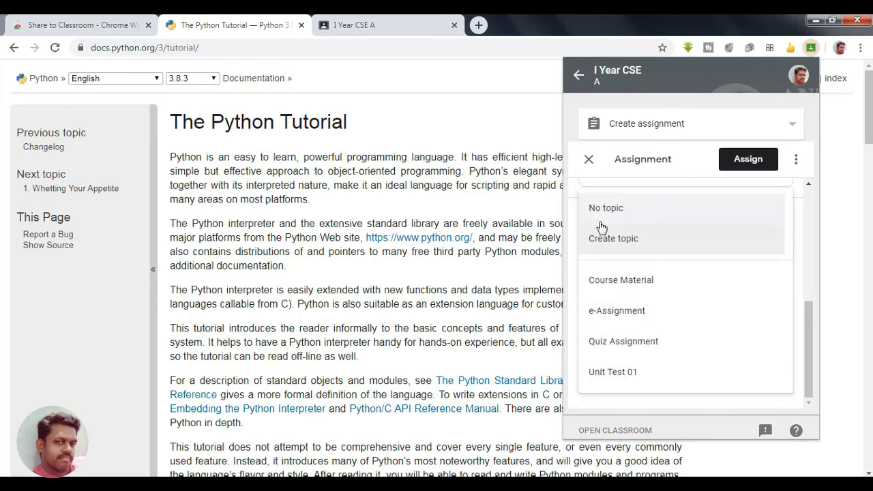
left_click(618, 312)
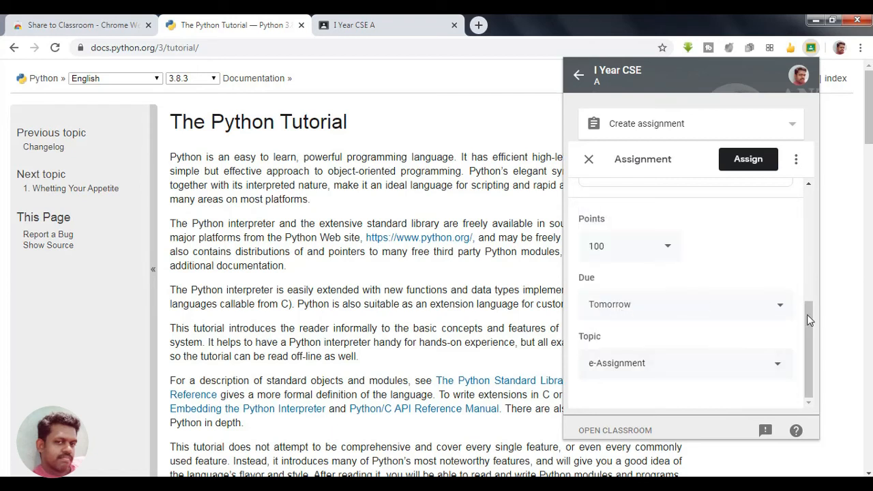
left_click_drag(807, 335, 810, 194)
left_click(748, 163)
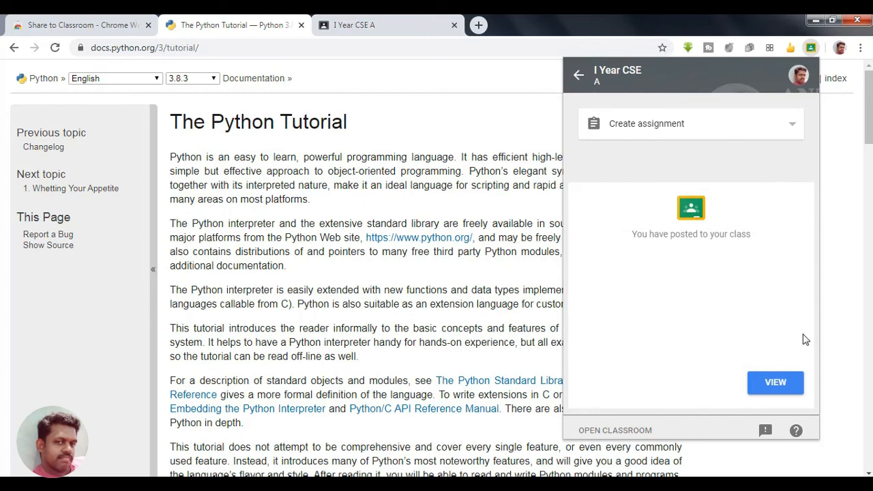
Step: Open the posted Python assignment in Google Classroom and view its student work and instructions
left_click(775, 384)
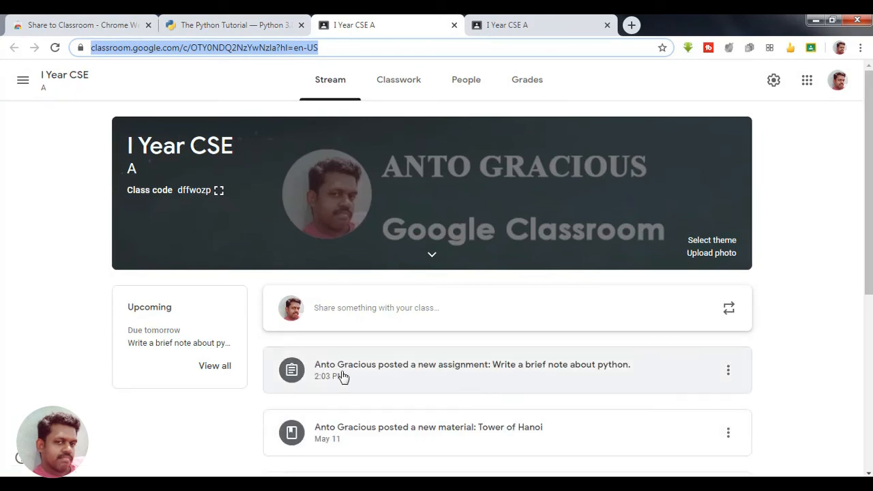
left_click(544, 374)
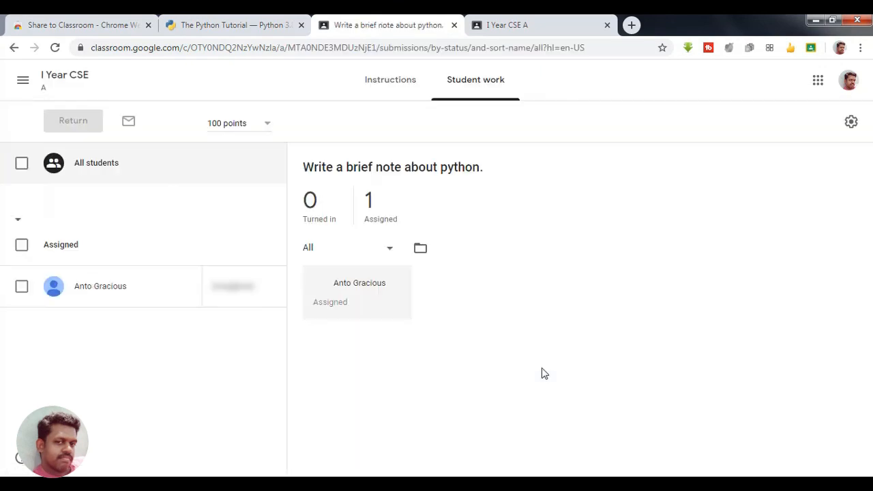
left_click(89, 256)
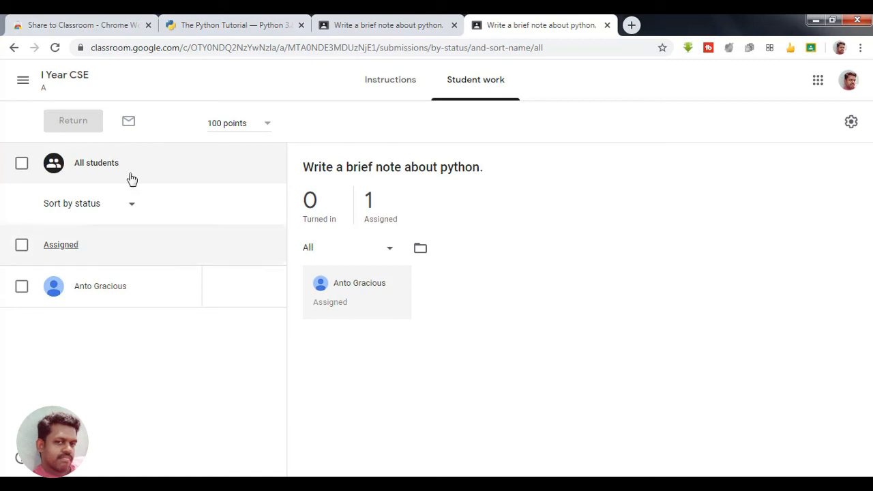
left_click(384, 80)
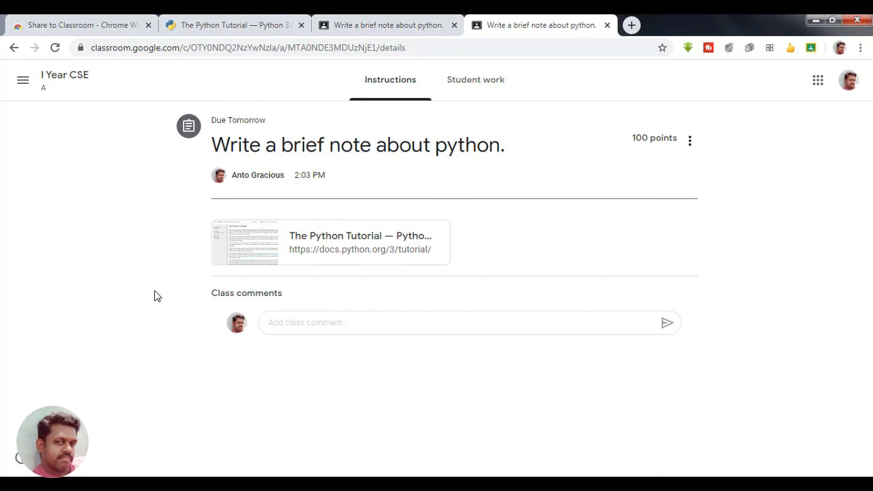
Step: Return to the Share to Classroom extension page in the Chrome Web Store
left_click(97, 25)
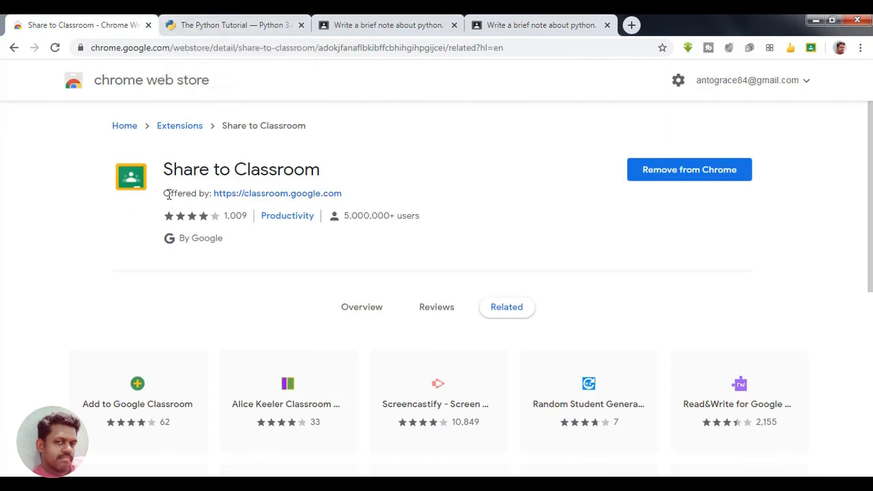